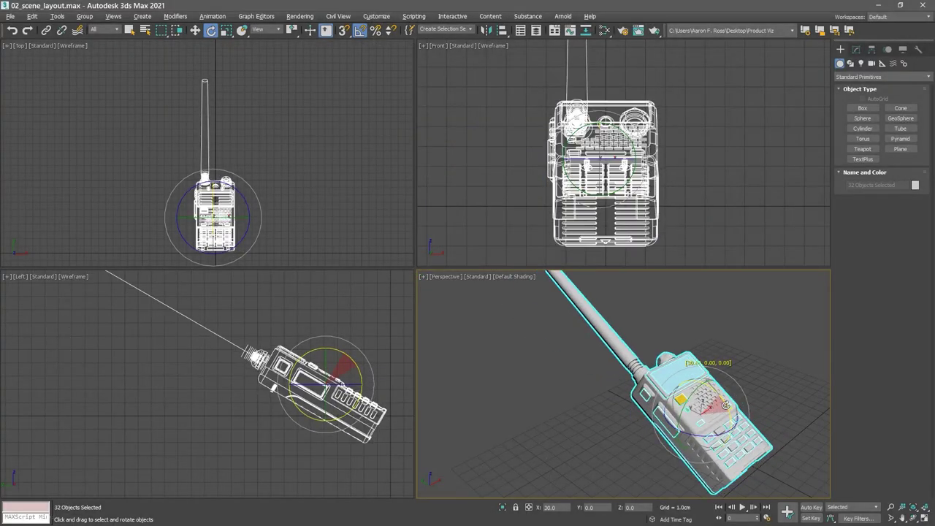
Step: Rotate the radio model upright and zoom in on it
left_click_drag(740, 398, 734, 438)
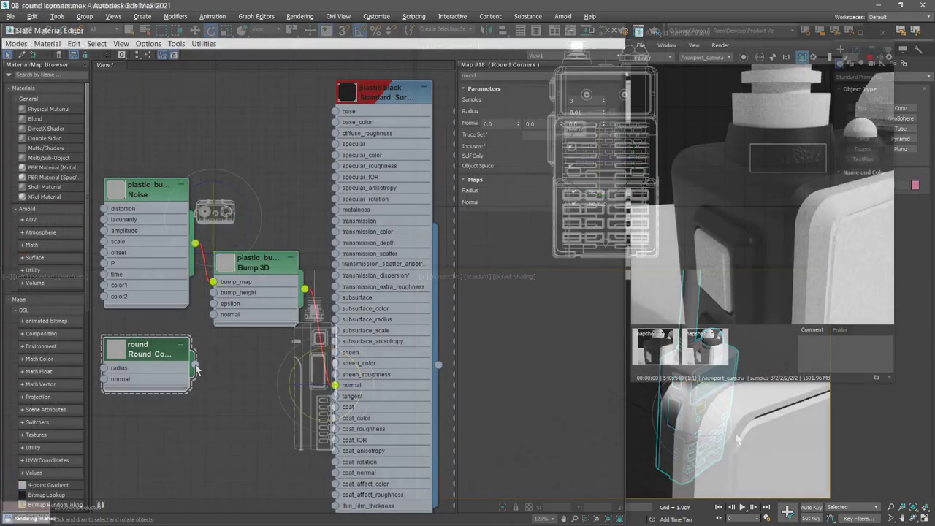
left_click_drag(195, 363, 216, 318)
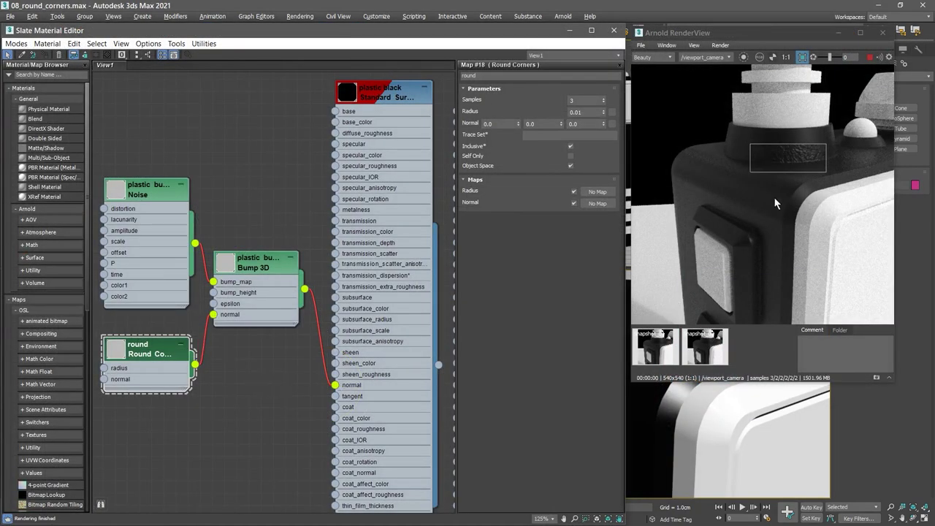
scroll(803, 171, "up", 5)
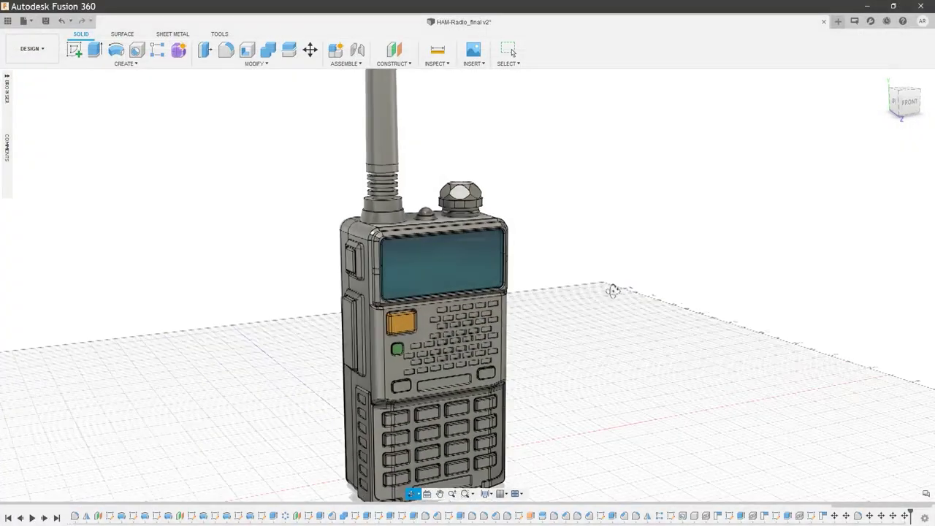
Step: Orbit the HAM-Radio_final model to view its left side
middle_click_drag(563, 292, 613, 289, "shift")
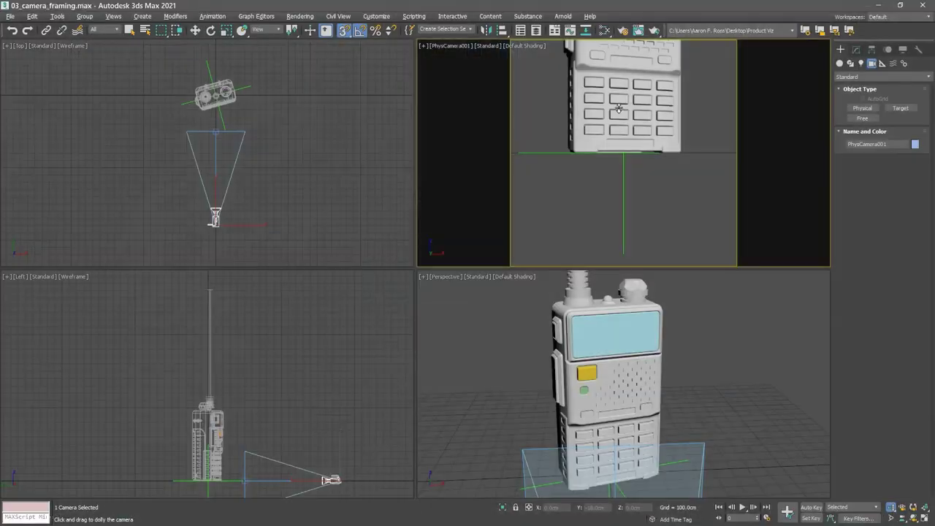
left_click_drag(618, 109, 614, 169)
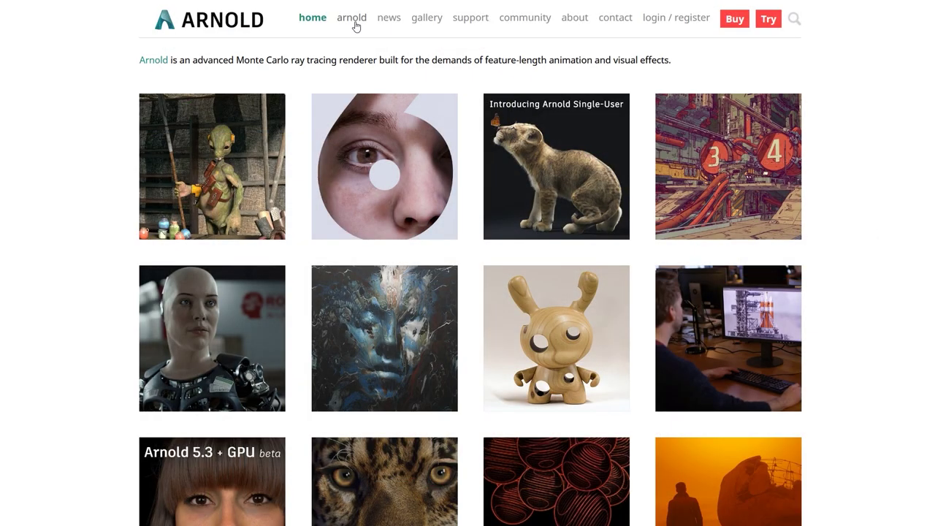
Step: Go through the Arnold overview page to the downloads page listing MaxtoA 4.1.0.71
left_click(354, 22)
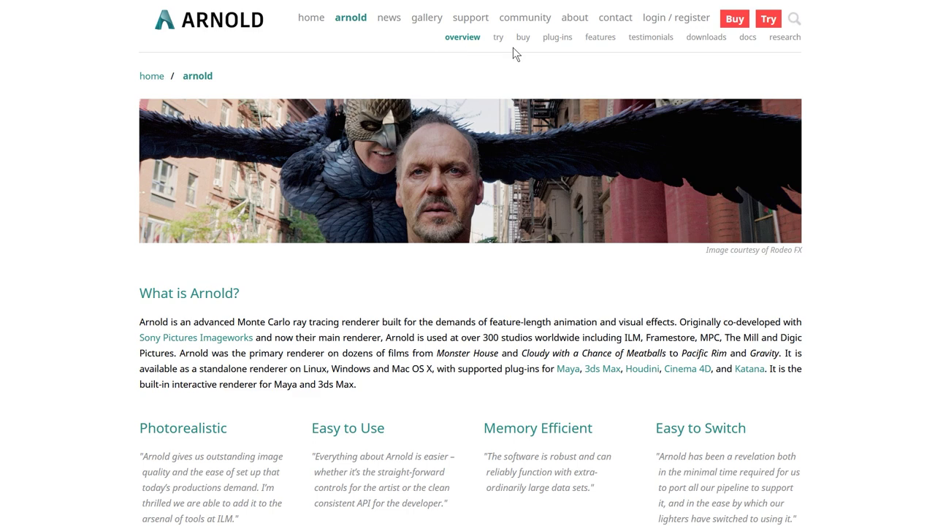
left_click(705, 41)
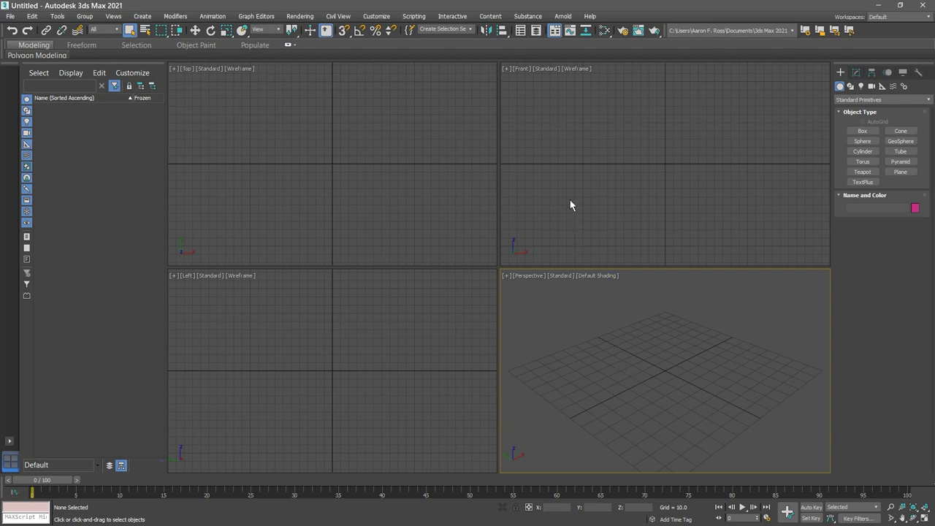
Step: Hide the ribbon, the Viewport Layout Tabs and the Scene Explorer - Default panel
left_click(555, 30)
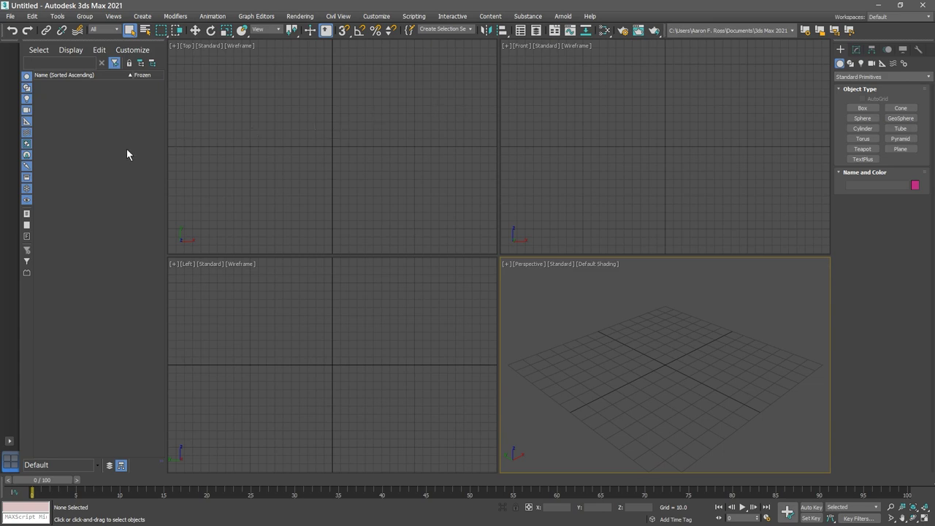
right_click(8, 44)
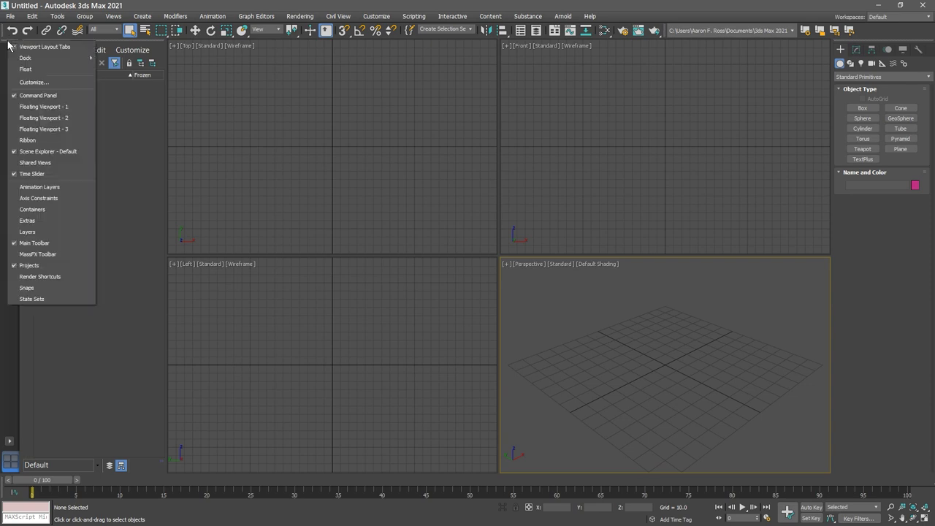
left_click(75, 47)
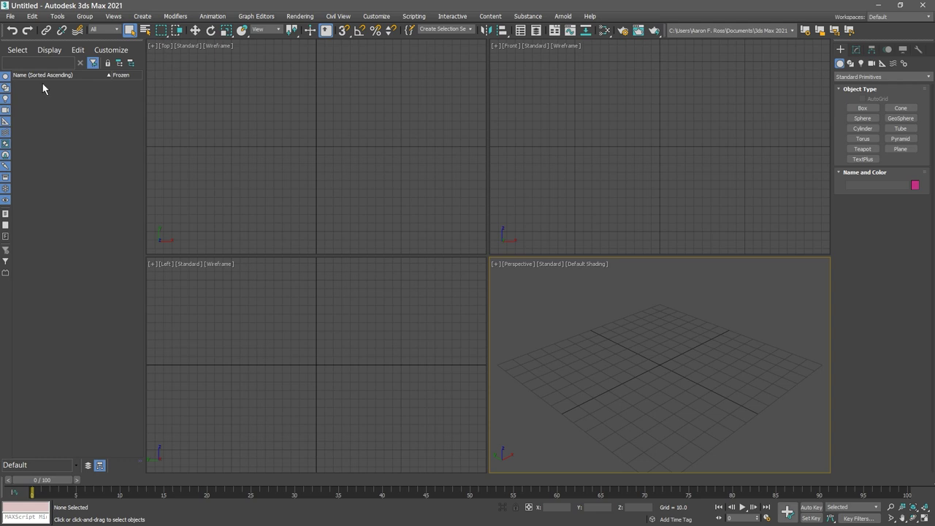
right_click(23, 44)
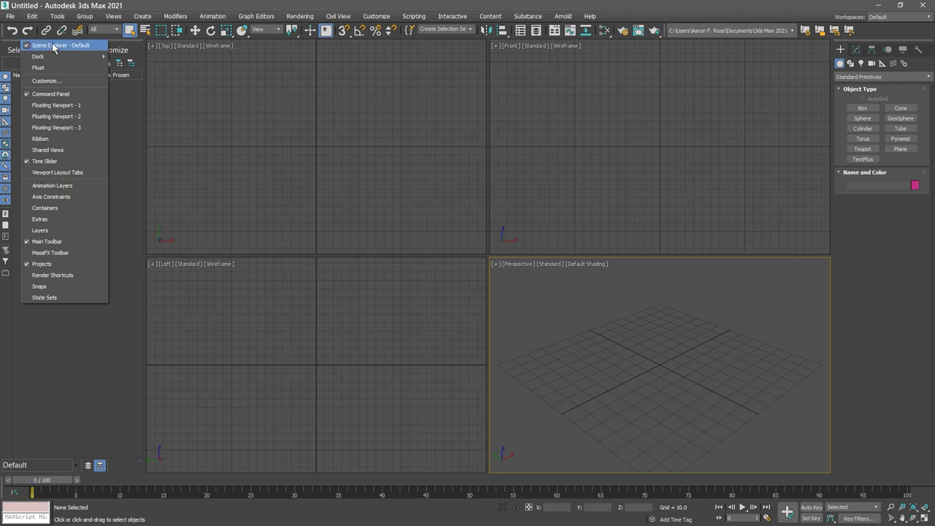
left_click(54, 46)
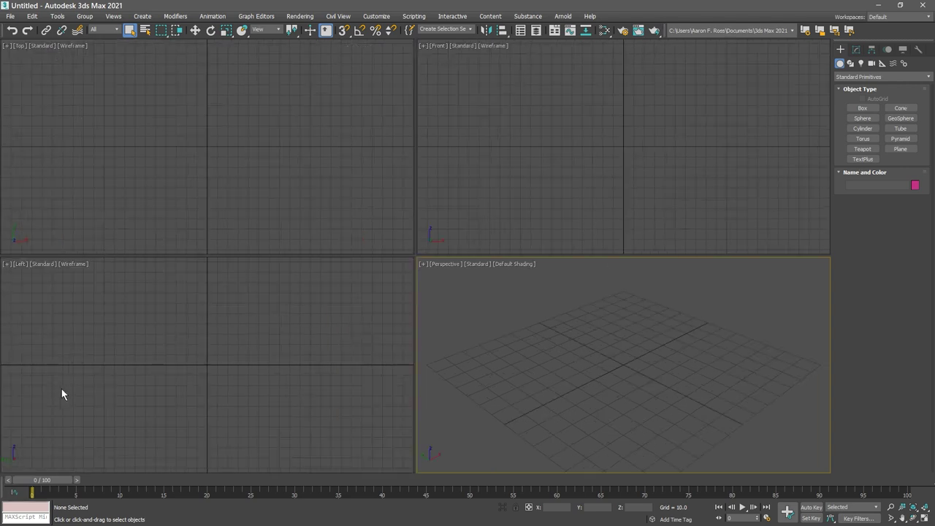
Step: Turn off the Time Slider from the interface panels context menu
right_click(3, 486)
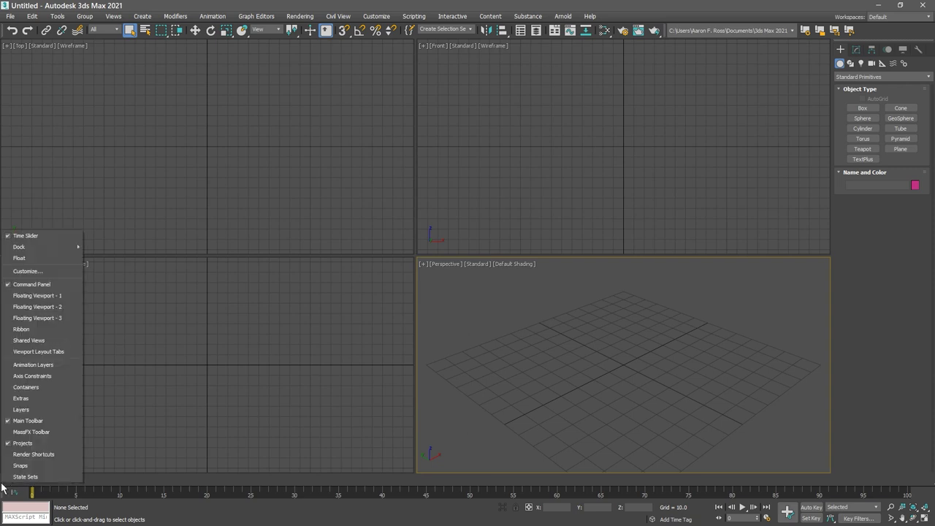
left_click(20, 235)
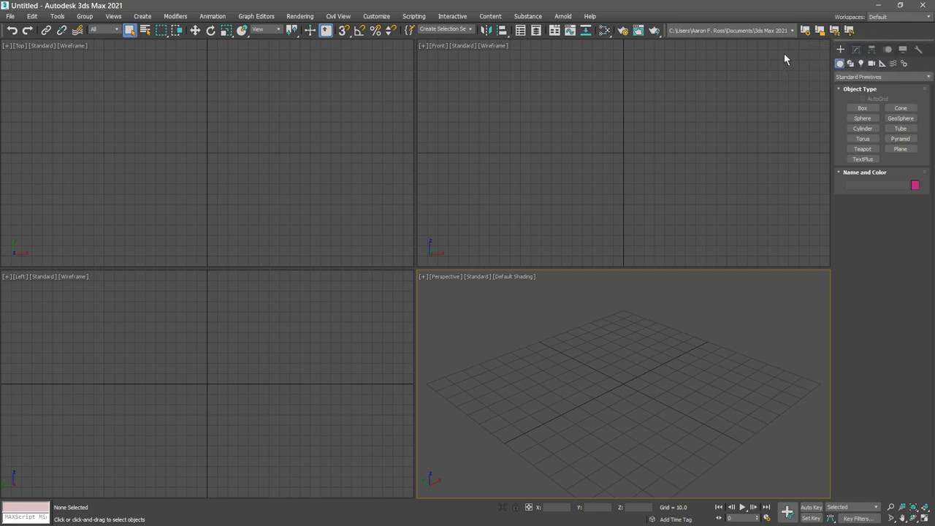
Step: Set the Desktop's Product Viz folder as the active project
left_click(806, 33)
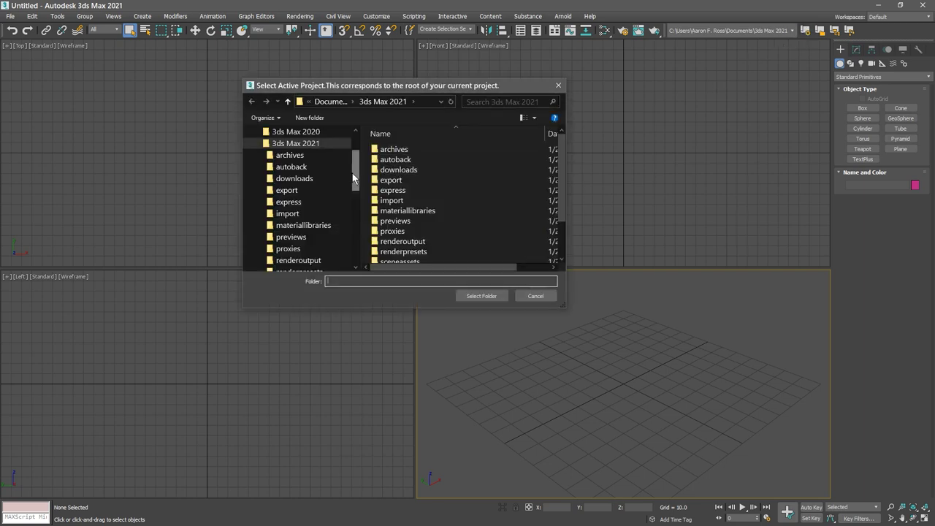
scroll(291, 154, "up", 2)
left_click(287, 167)
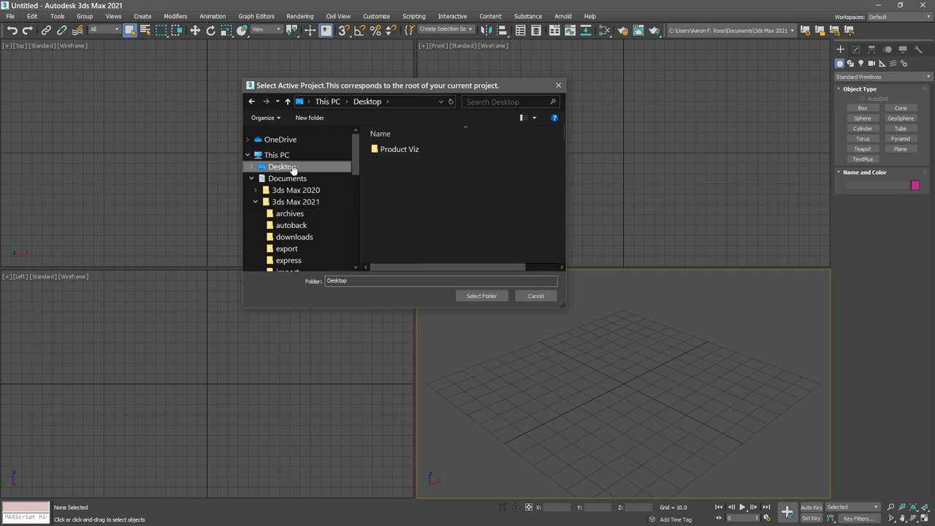
left_click(396, 150)
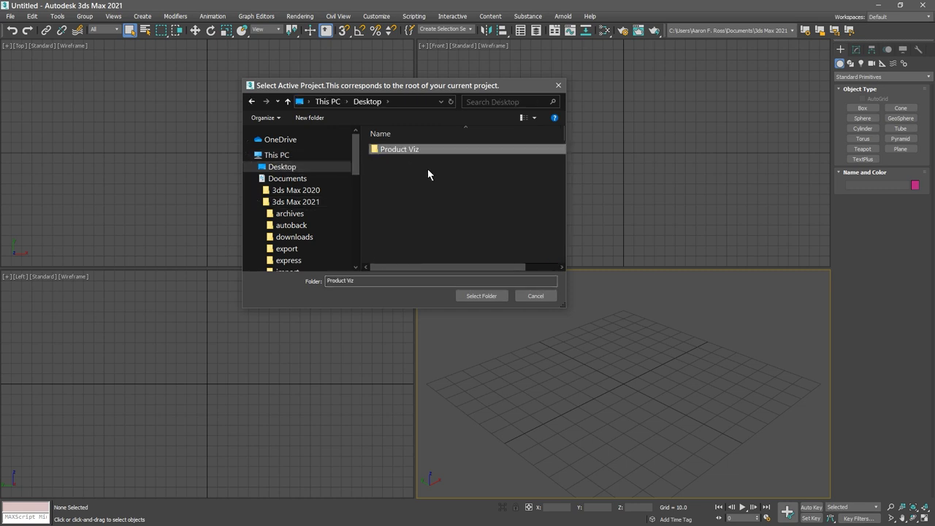
left_click(479, 297)
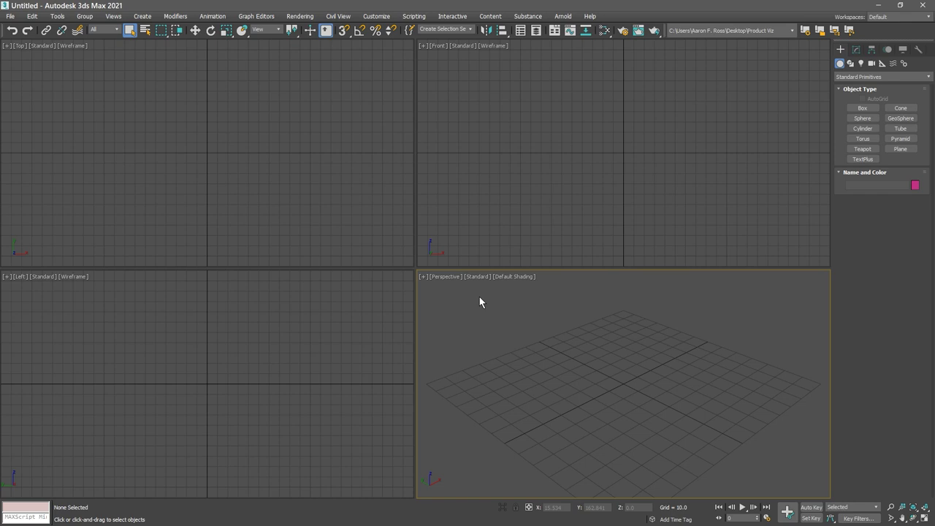
Step: Set the scene display units to metric Centimeters
left_click(376, 16)
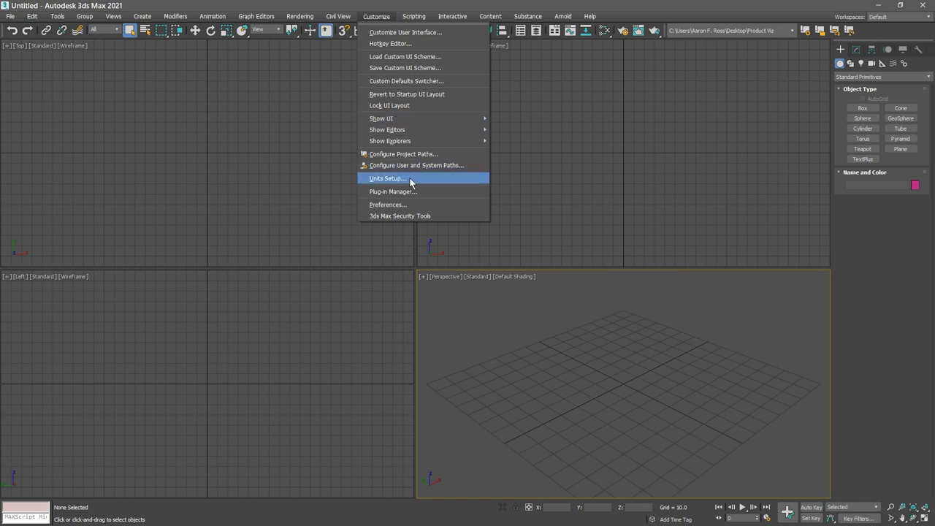
left_click(437, 179)
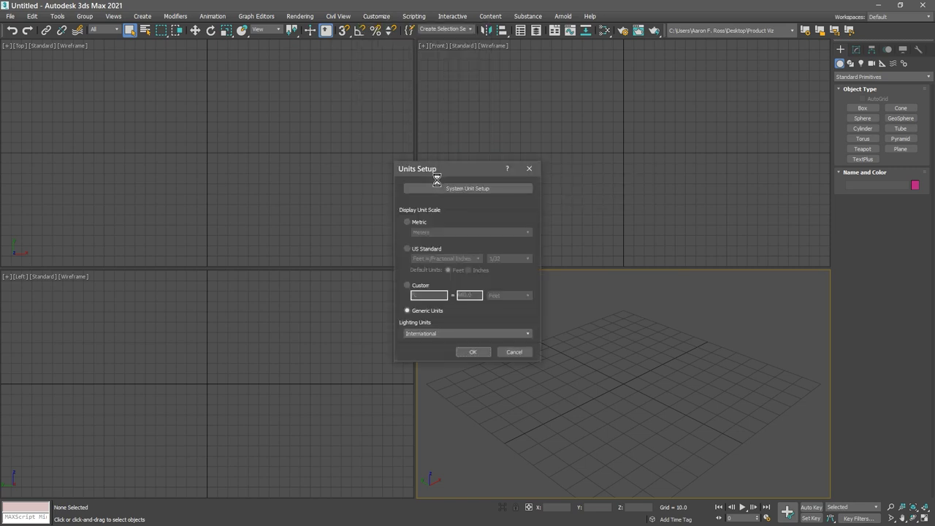
left_click(409, 222)
left_click(430, 233)
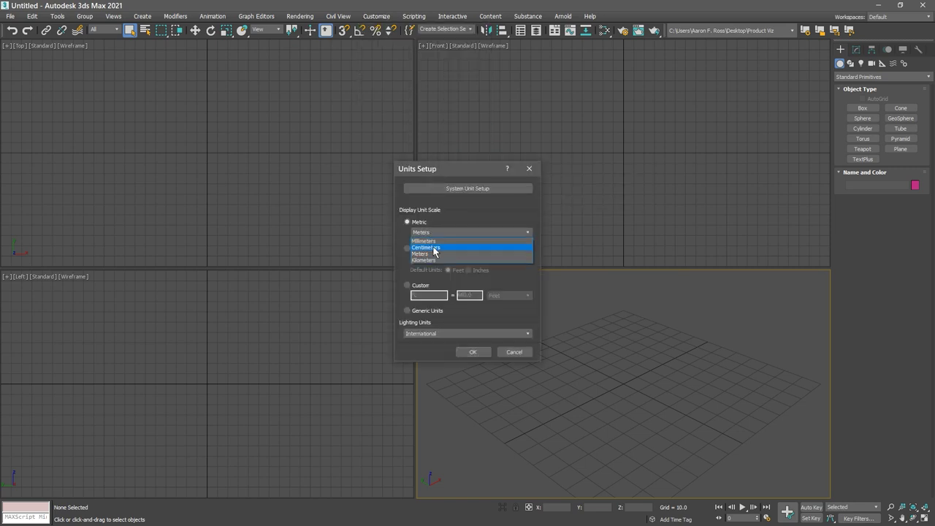
left_click(438, 248)
left_click(473, 352)
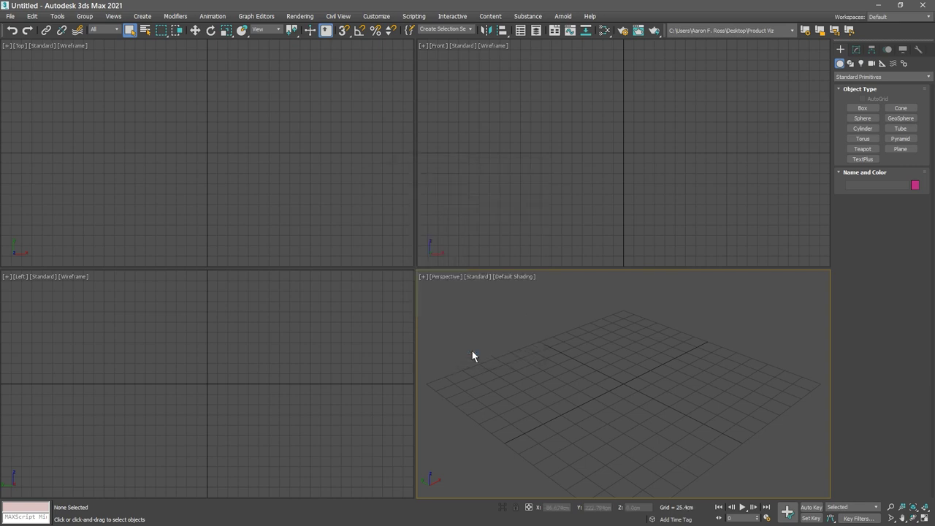
Step: Set Home Grid spacing to 1 cm and enter 1 for the perspective grid extent
right_click(343, 34)
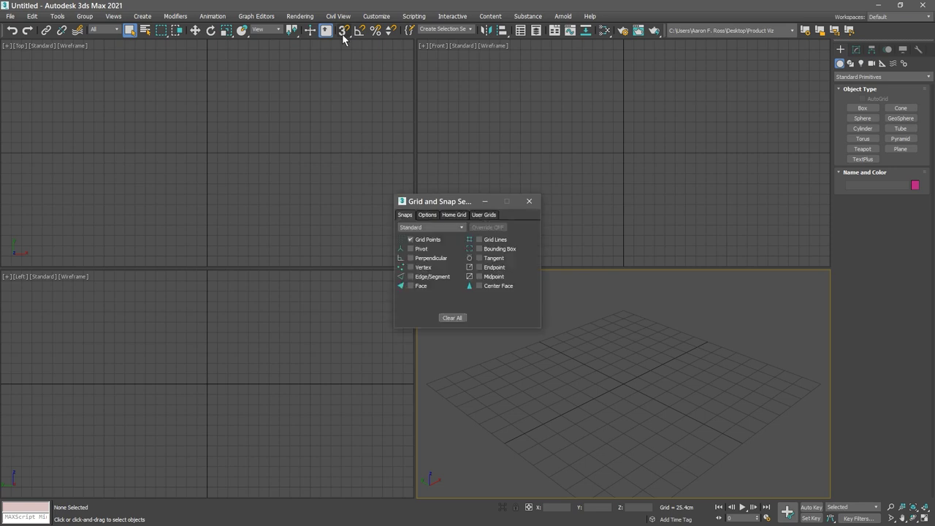
left_click(454, 215)
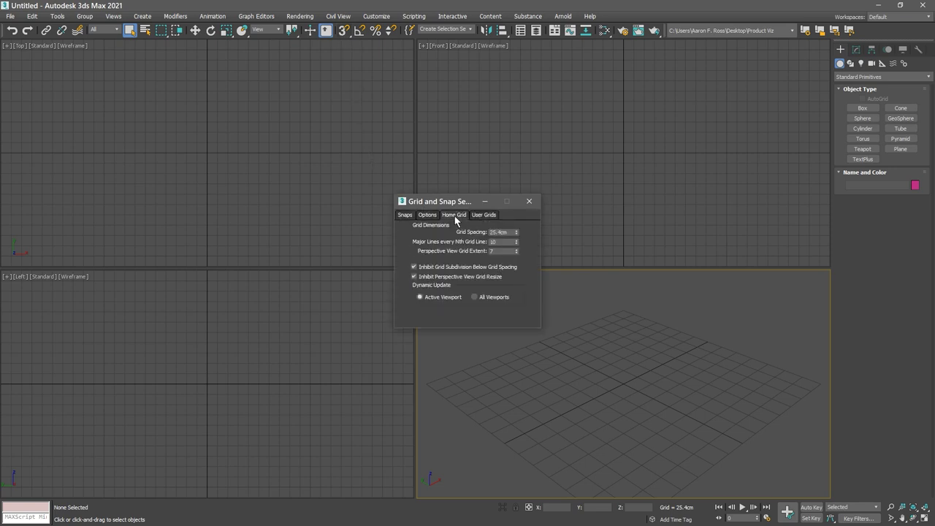
double_click(501, 231)
type("1")
key("Tab")
key("Tab")
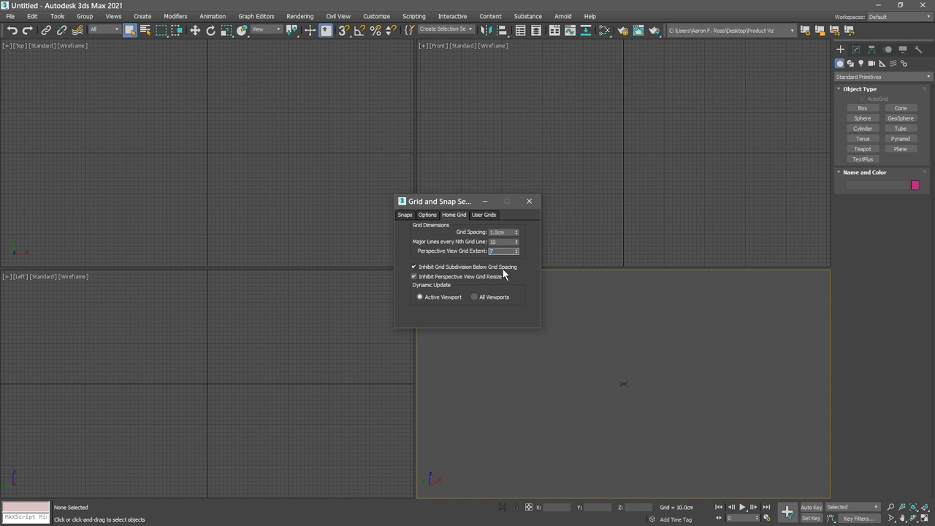
type("15")
left_click(529, 201)
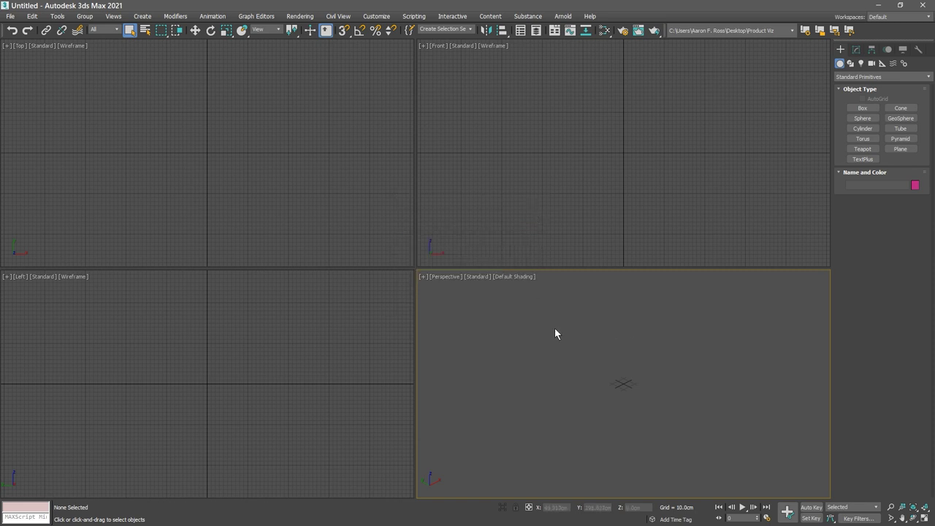
Step: Choose HAM-Radio.step from the import folder through File > Import
left_click(10, 16)
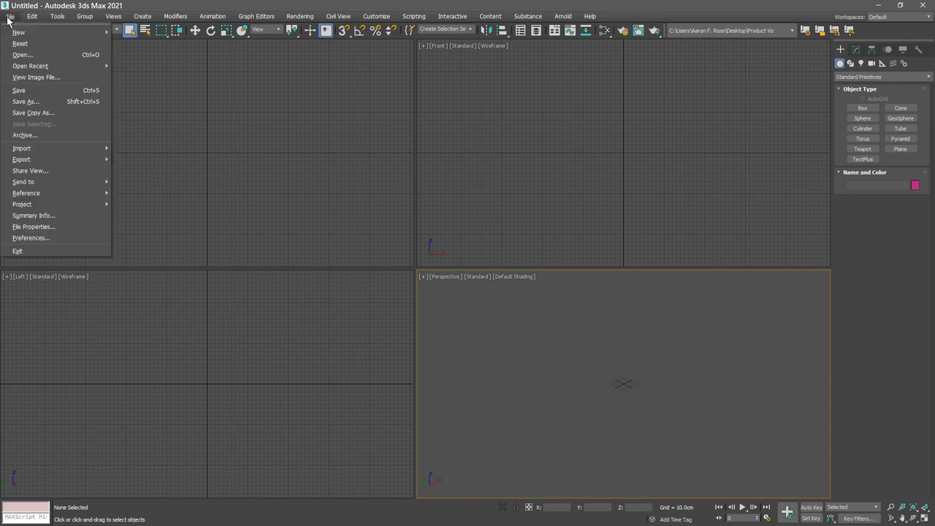
mouse_move(46, 151)
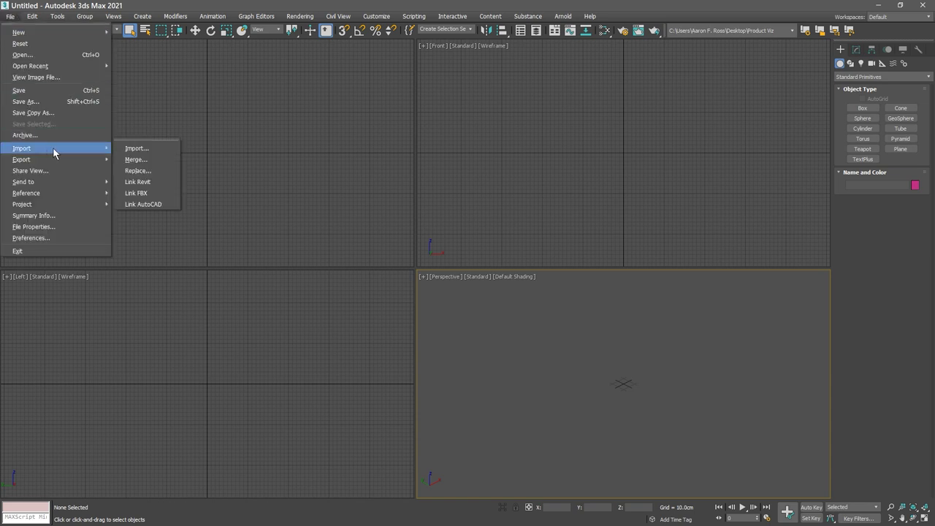
left_click(167, 153)
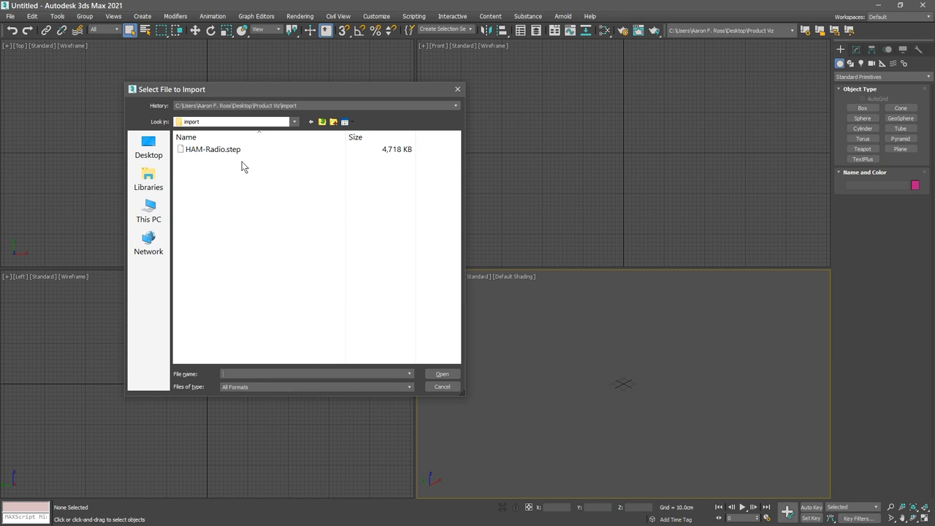
left_click(216, 153)
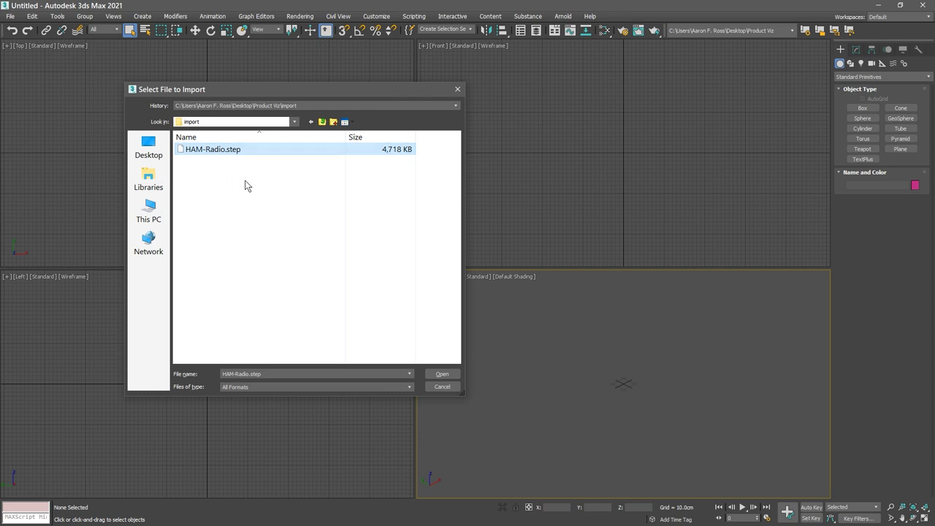
left_click(441, 374)
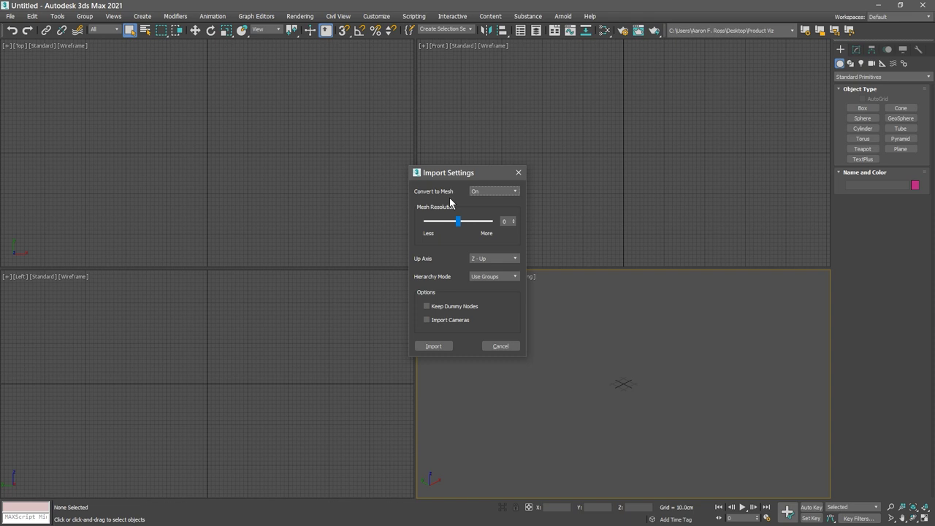
Step: Import the STEP file with Convert to Mesh Off and Hierarchy Mode set to Use Layers
left_click(482, 193)
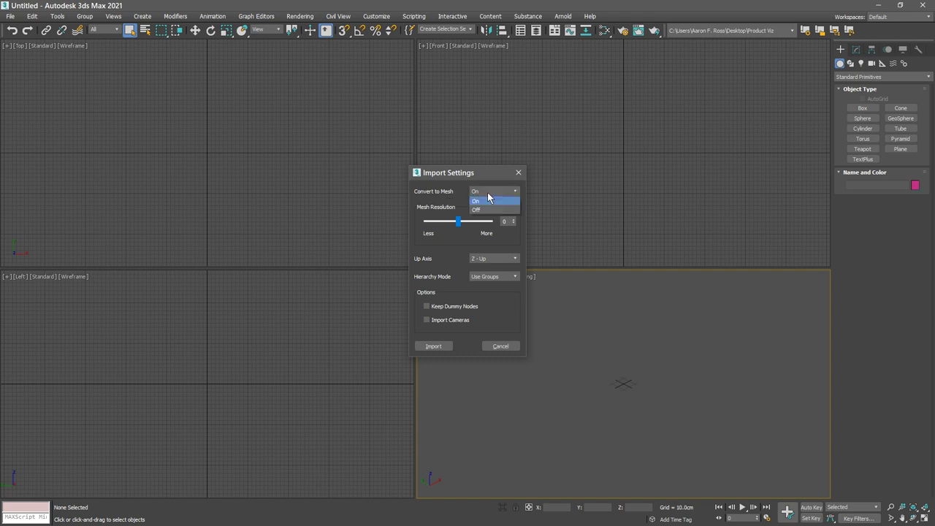
left_click(490, 210)
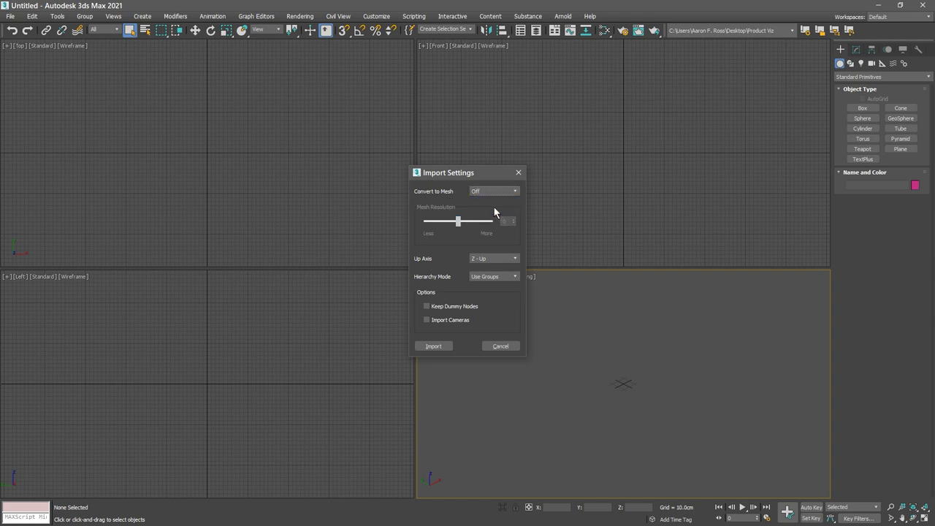
left_click(500, 277)
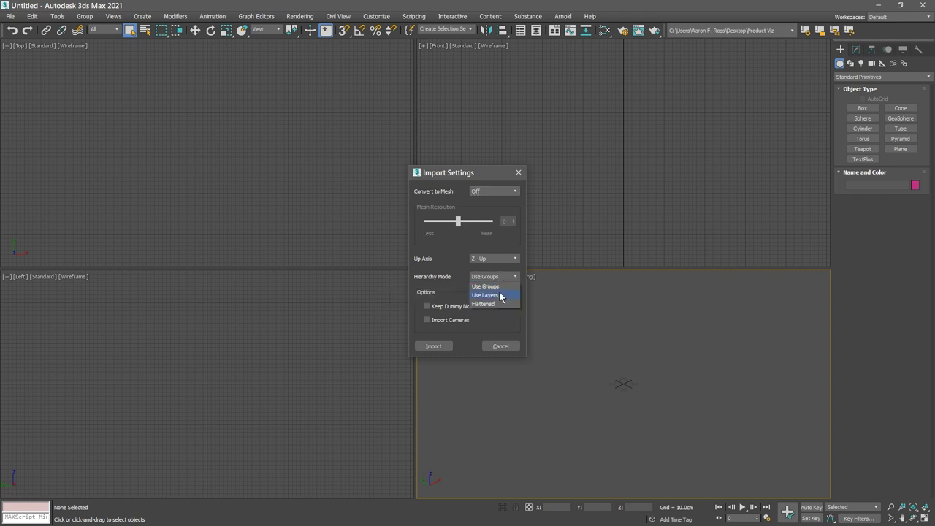
key("Escape")
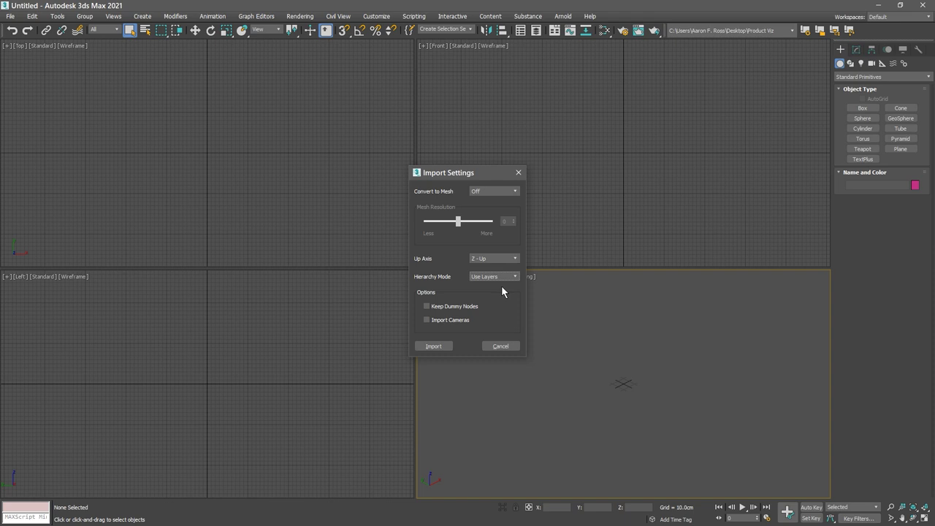
left_click(441, 347)
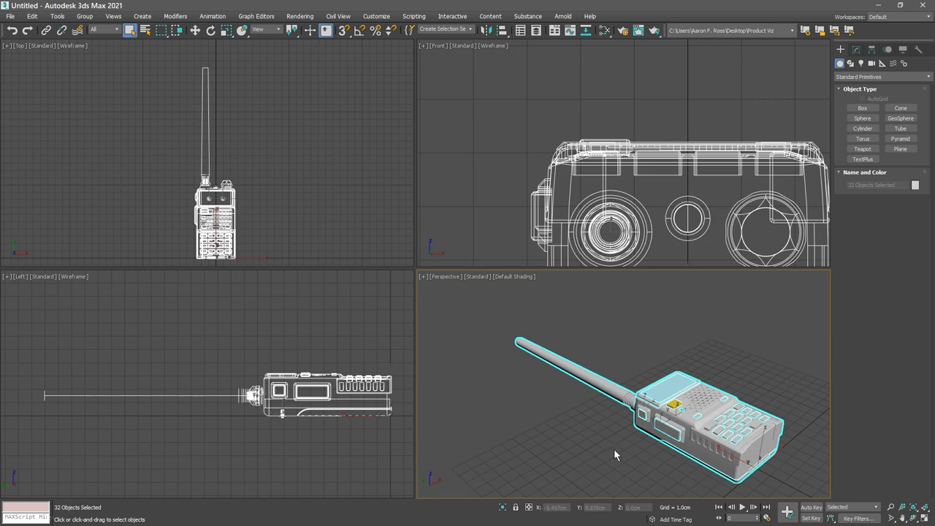
Step: Select the antenna, then the side button Body40, and show its Modify parameters
left_click(580, 375)
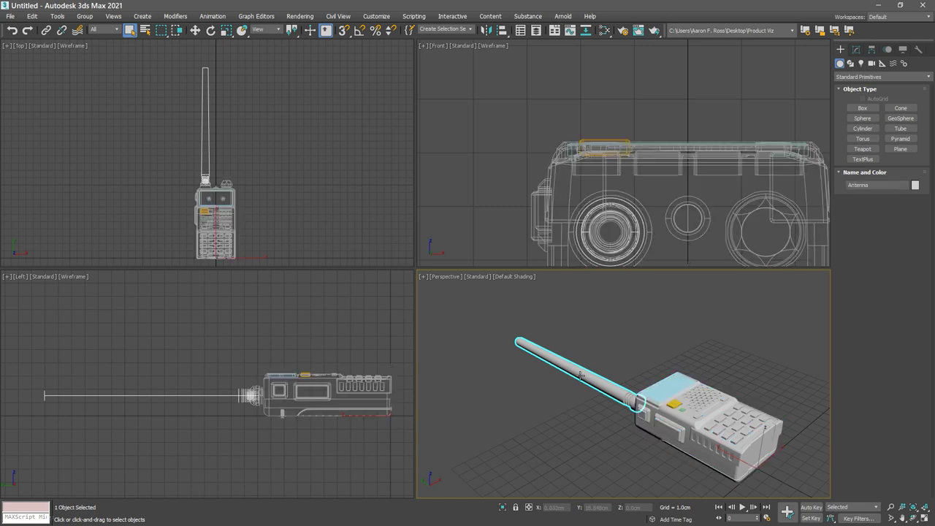
left_click(669, 425)
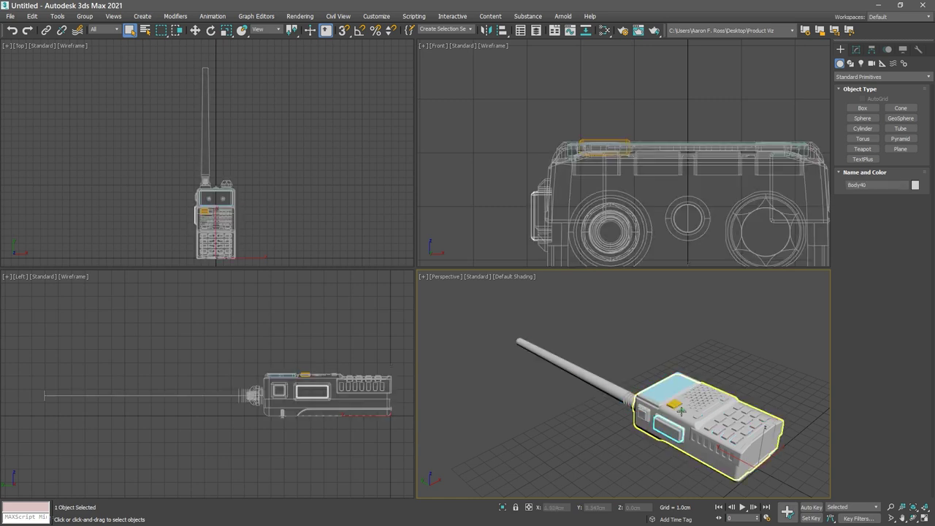
left_click(856, 49)
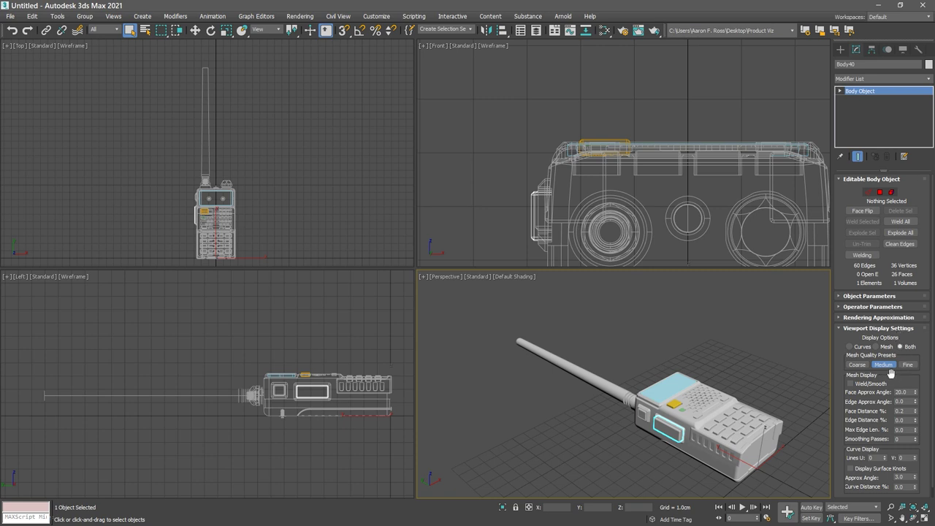
Step: Show Body40's Rendering Approximation settings: Production render mesh preset, 40.0 face approx angle
left_click(841, 319)
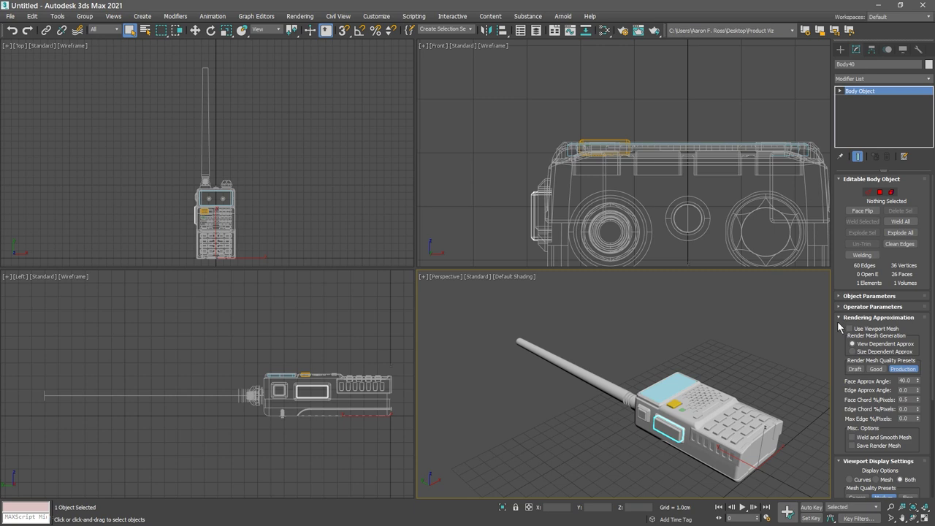